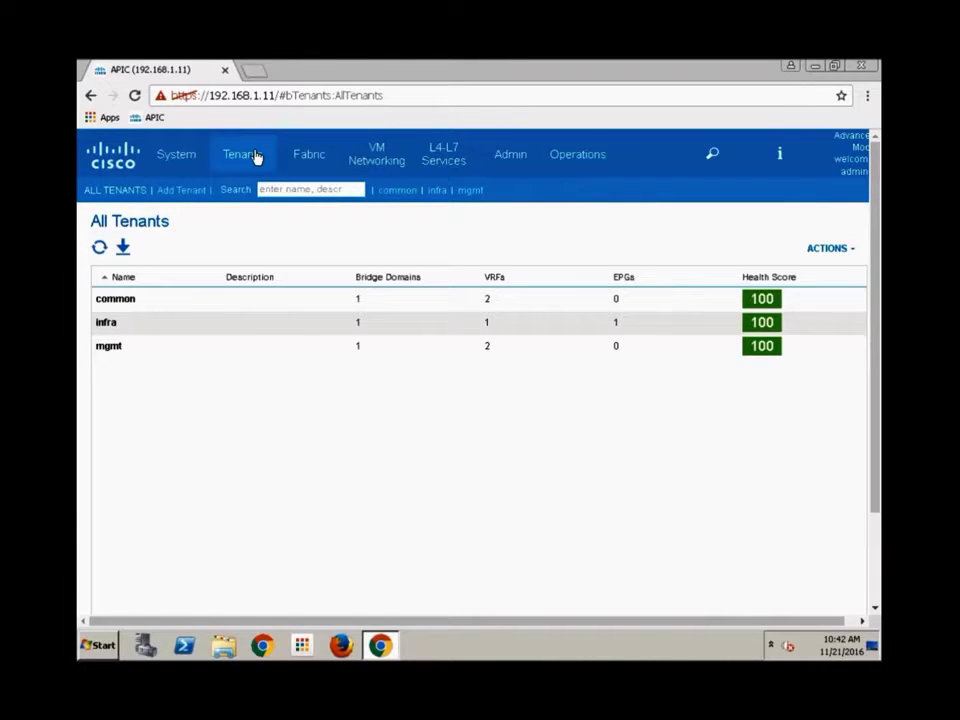
Open the mgmt tenant, expand Node Management Addresses, and show the empty Static Node Management Addresses table
double_click(110, 347)
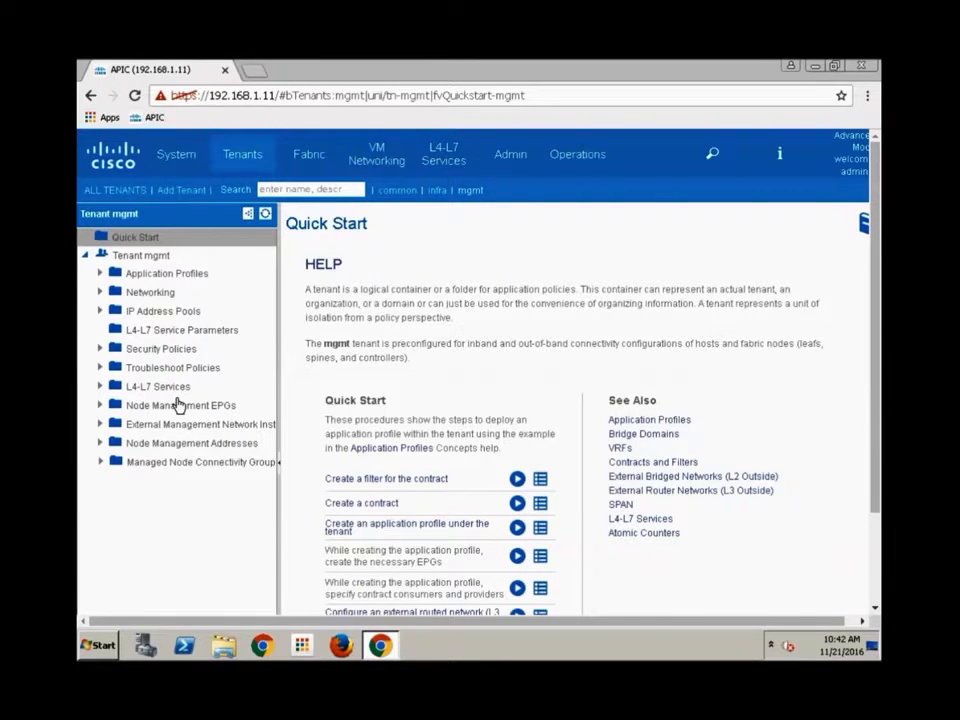
click(100, 444)
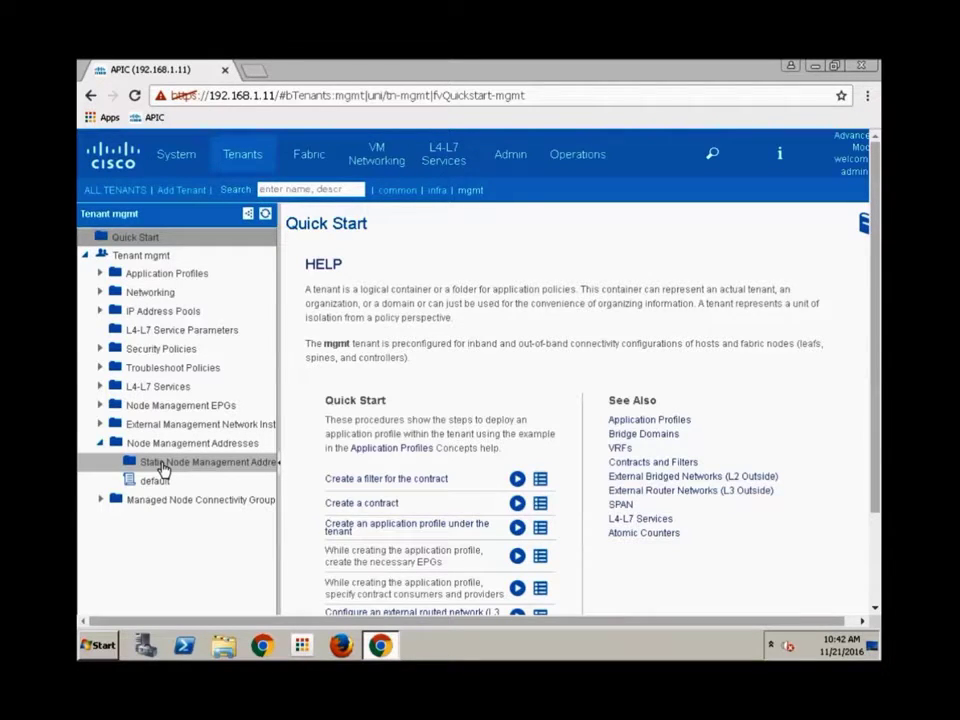
click(162, 467)
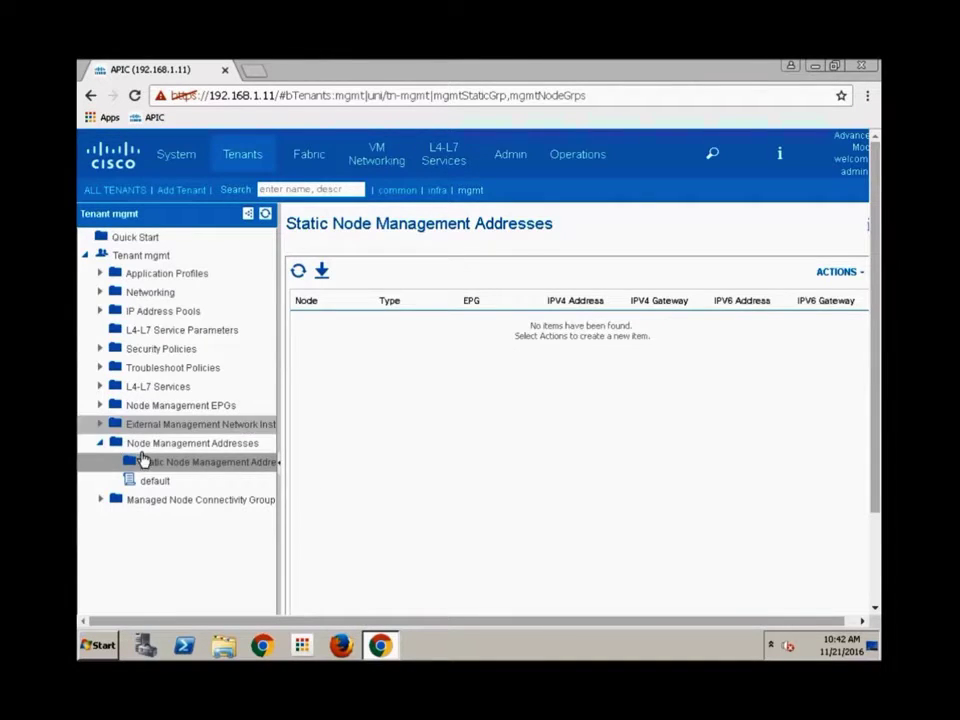
right_click(155, 467)
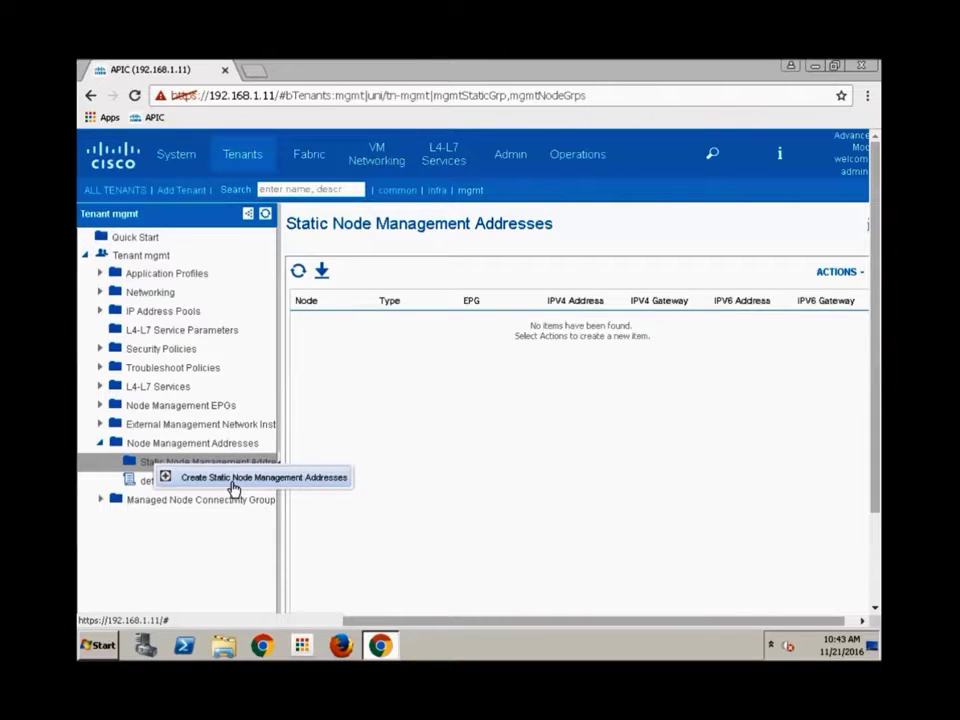
Try the ACTIONS menu, then use the Static Node Management Addresses context menu to reach its Create option
click(632, 433)
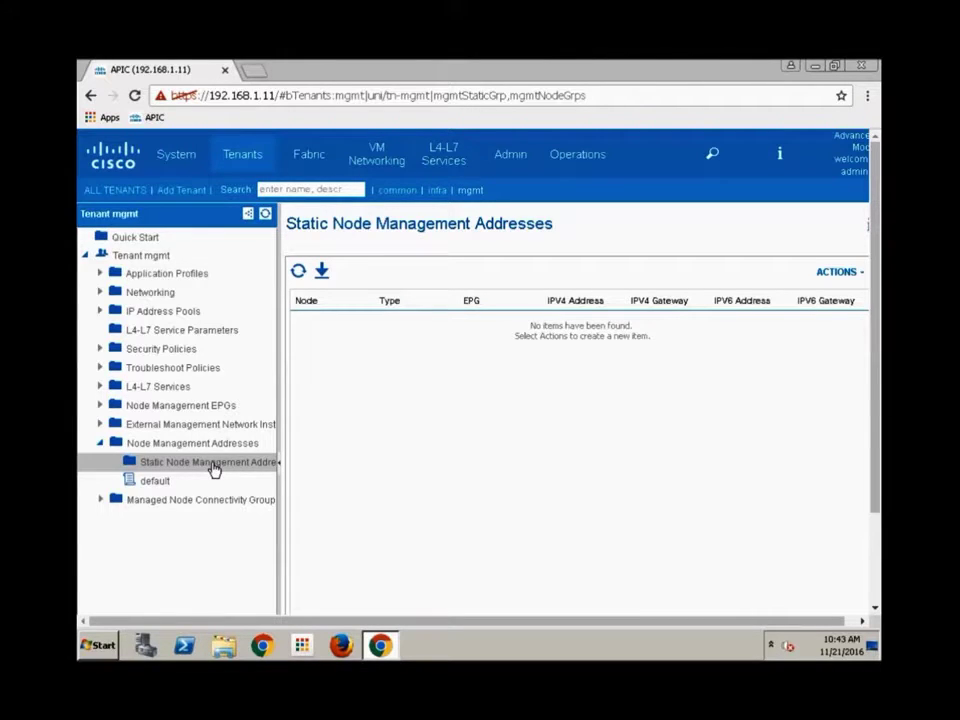
click(862, 275)
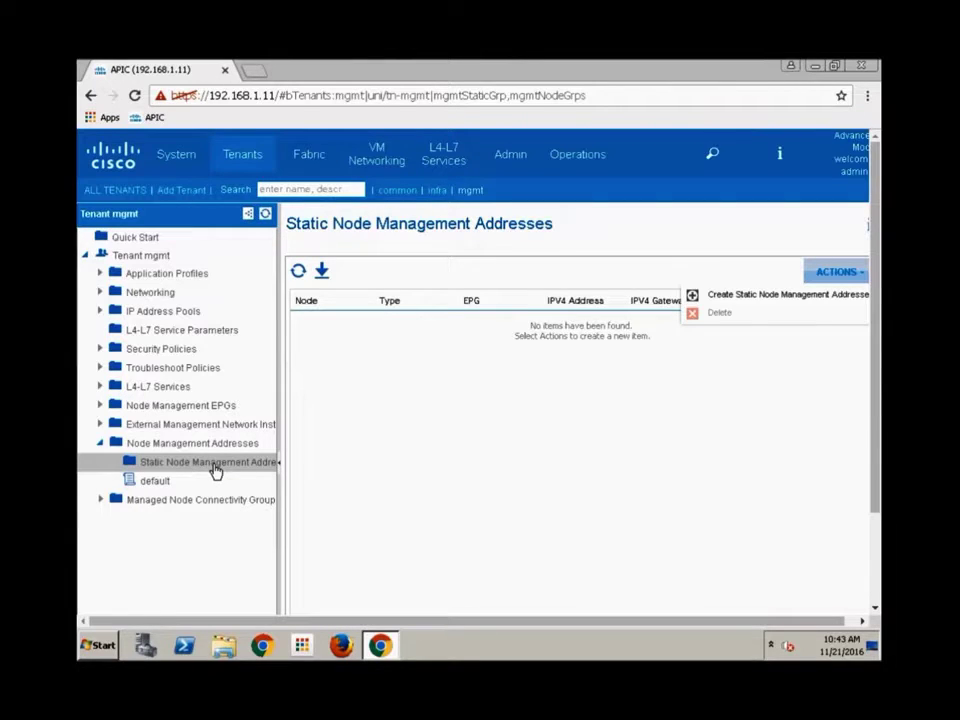
click(864, 274)
click(864, 274)
click(540, 463)
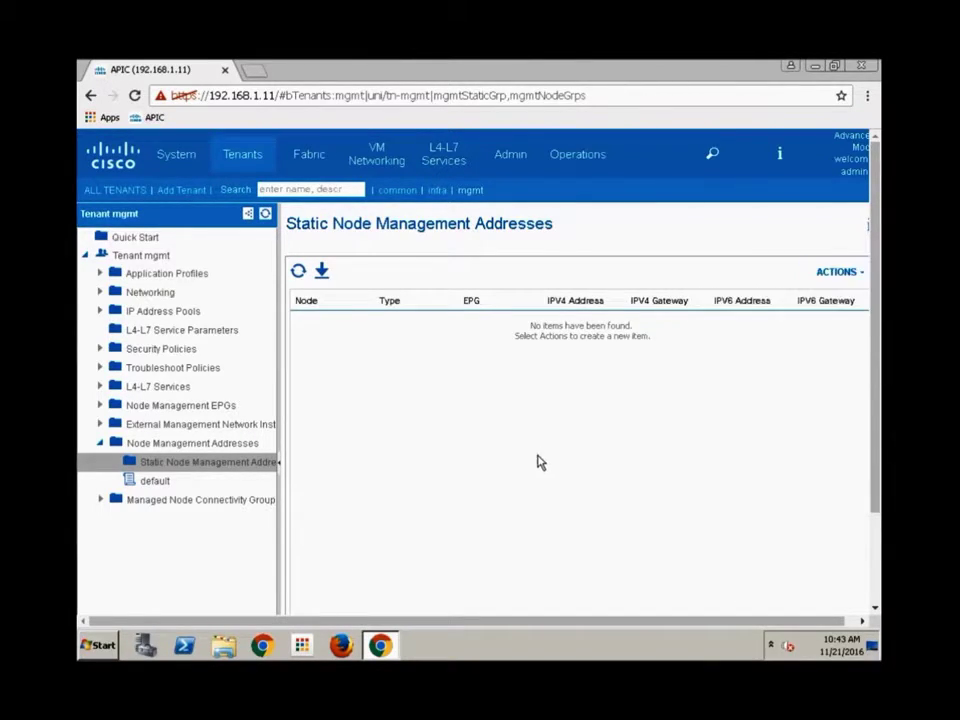
right_click(218, 467)
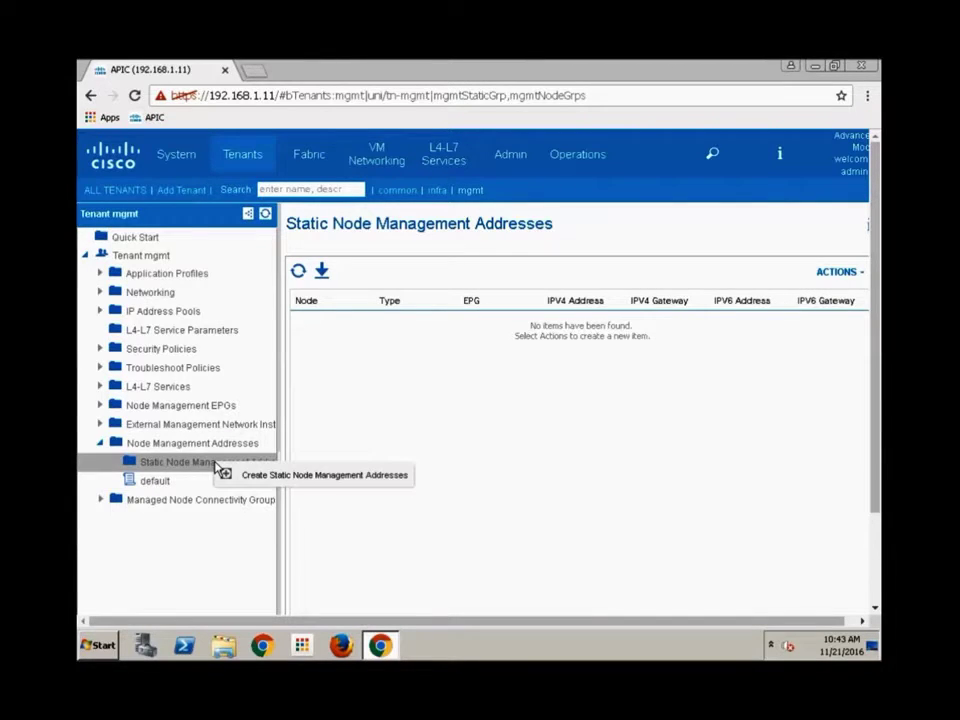
Choose Create Static Node Management Addresses from the context menu
click(278, 477)
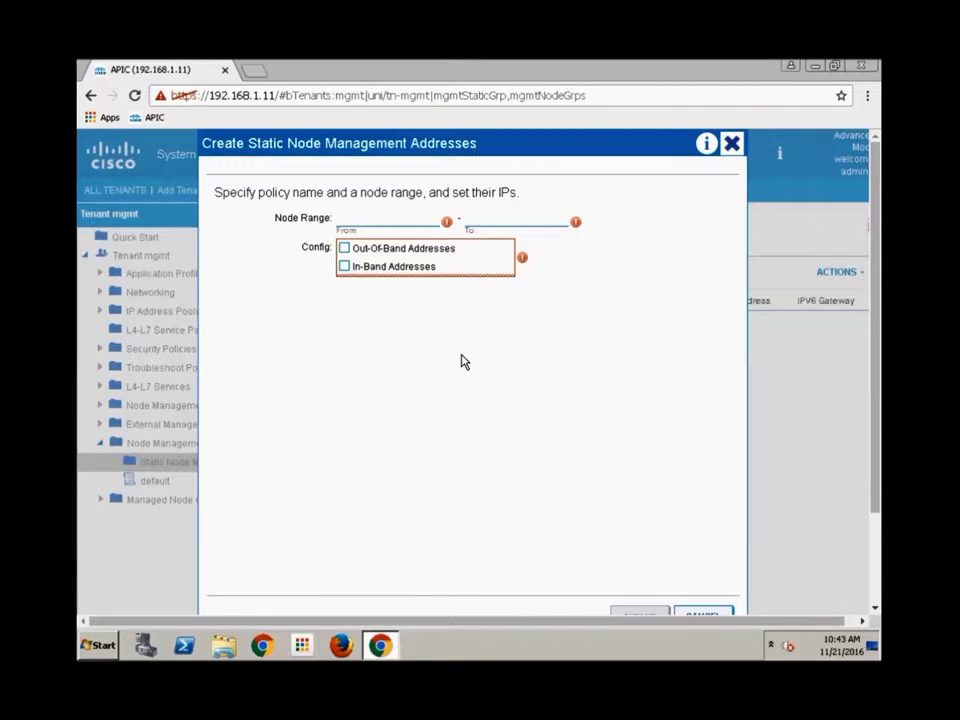
Set the node range From 1 To 1, correcting a mistyped 3, and enable Out-Of-Band Addresses
text(1)
click(506, 221)
text(3)
key(BackSpace)
text(1)
click(346, 250)
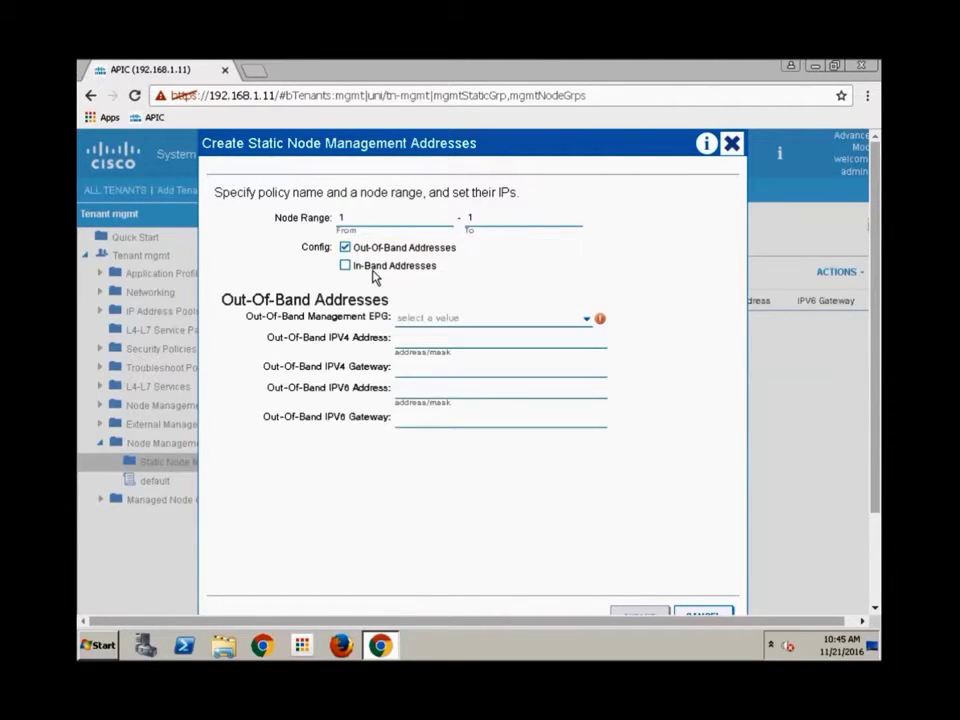
click(436, 322)
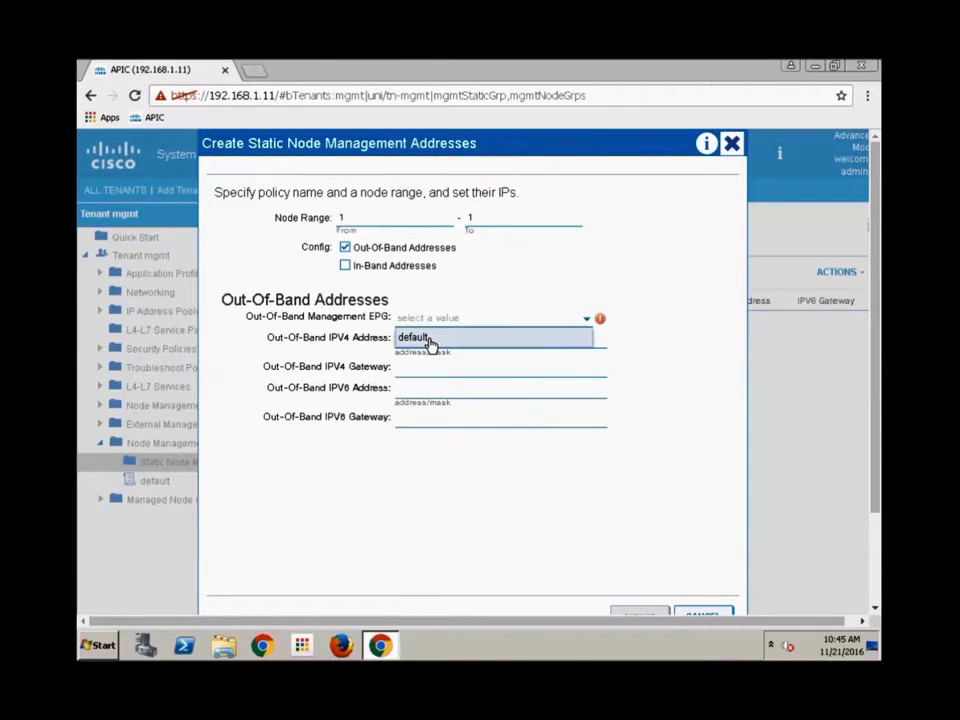
Choose the default EPG and enter IPv4 address 172.16.1.1/24 with gateway 172.16.1.254
click(429, 341)
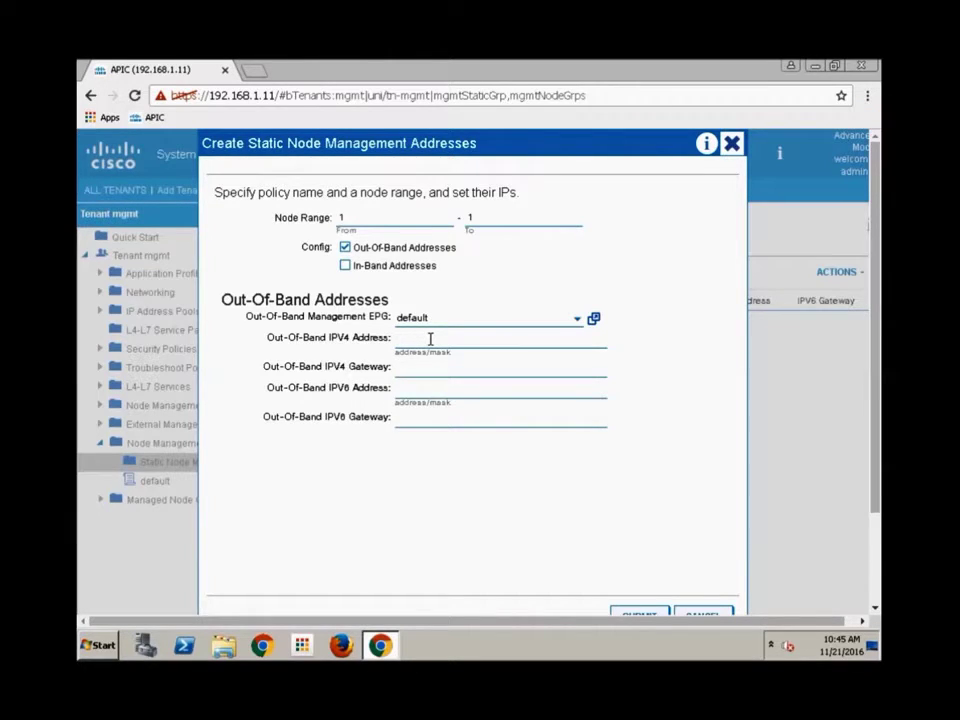
text(172.)
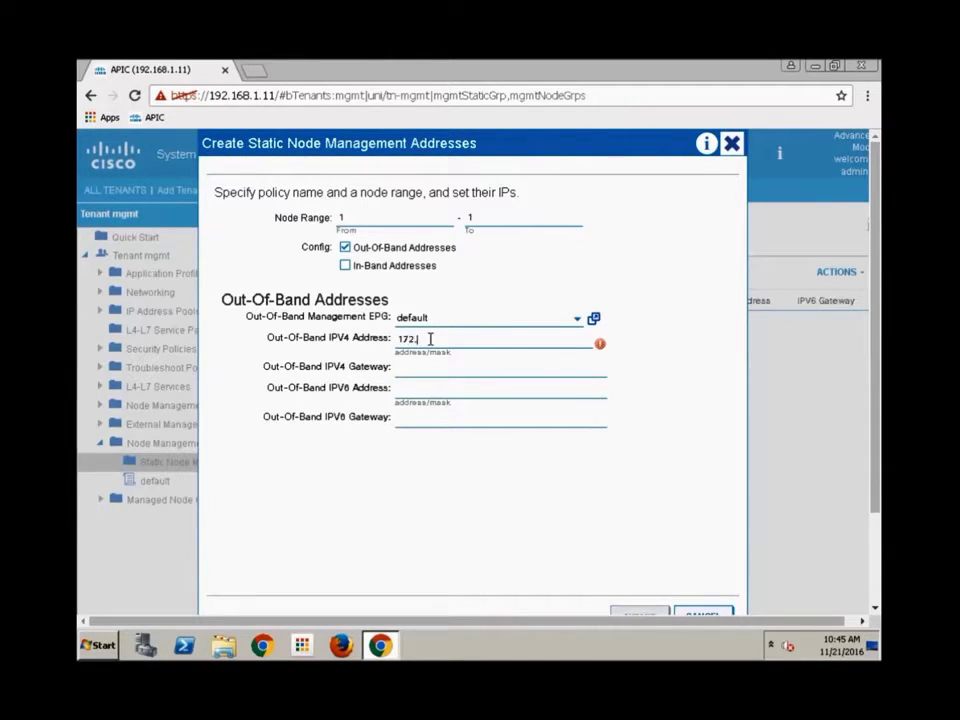
text(16.1.)
text(1)
text(172)
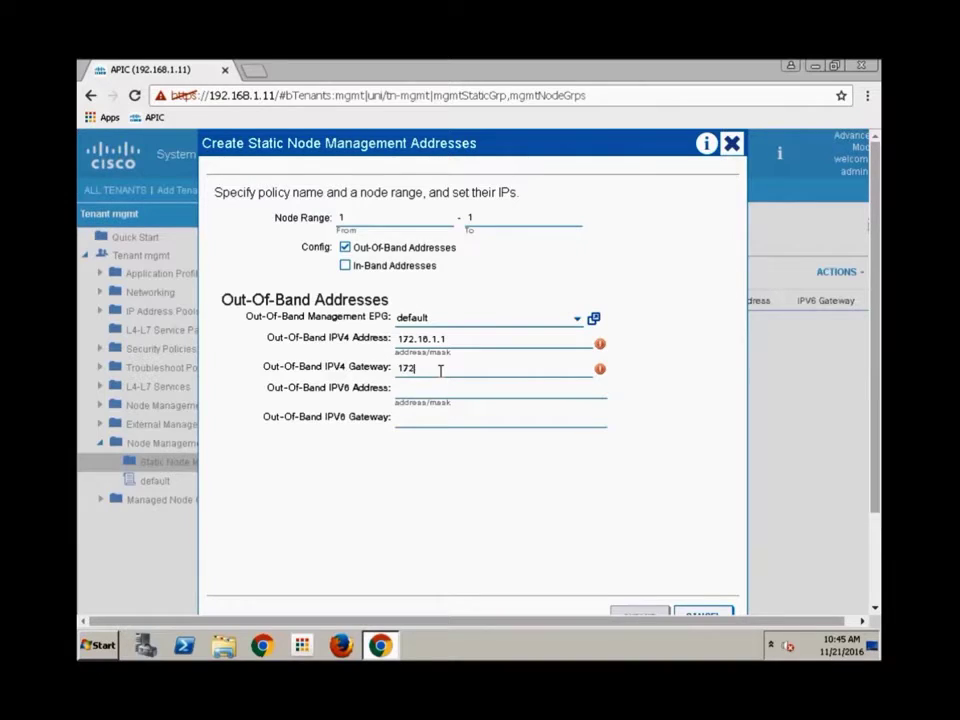
text(.16.1.254)
mouse_move(603, 350)
text(/24)
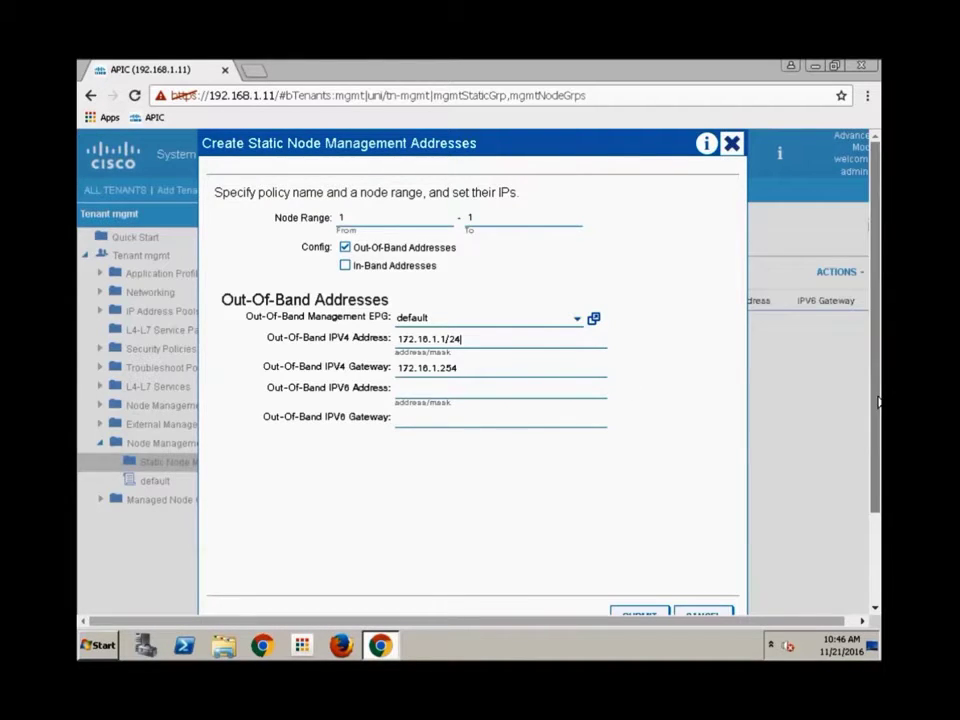
drag(875, 405, 876, 475)
Submit, decline the confirmation, then cancel and discard the node 1 address form
click(645, 531)
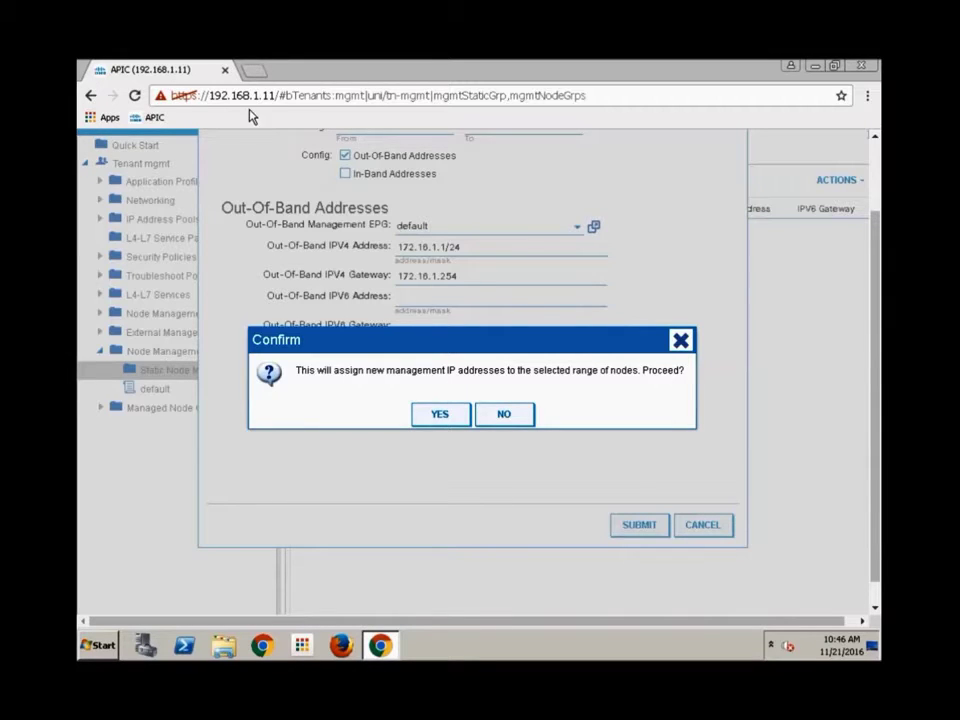
click(526, 426)
click(700, 527)
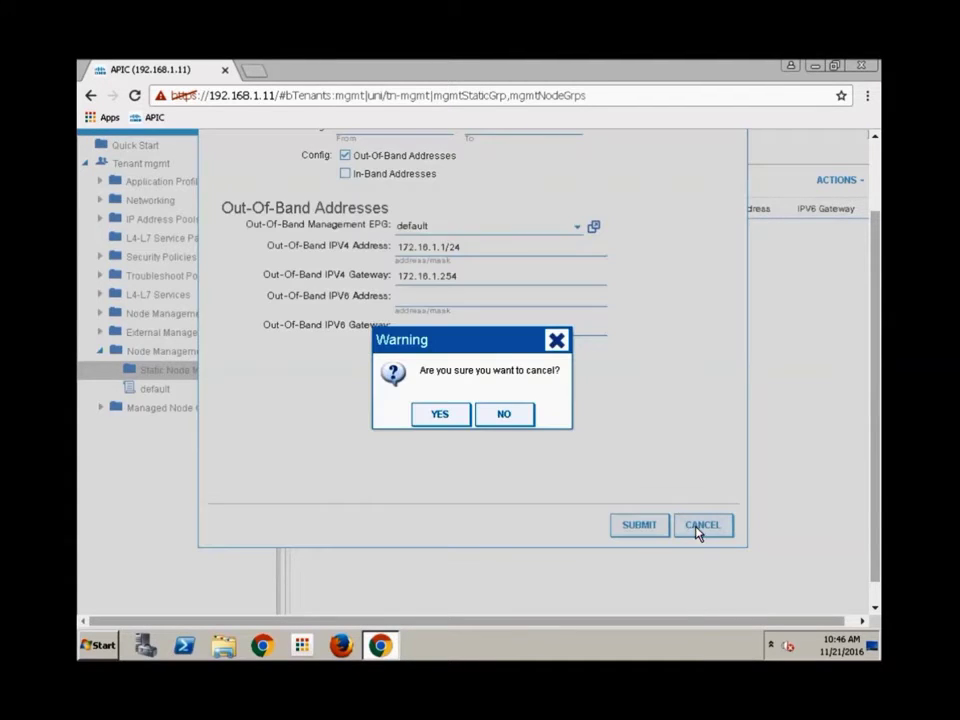
click(439, 415)
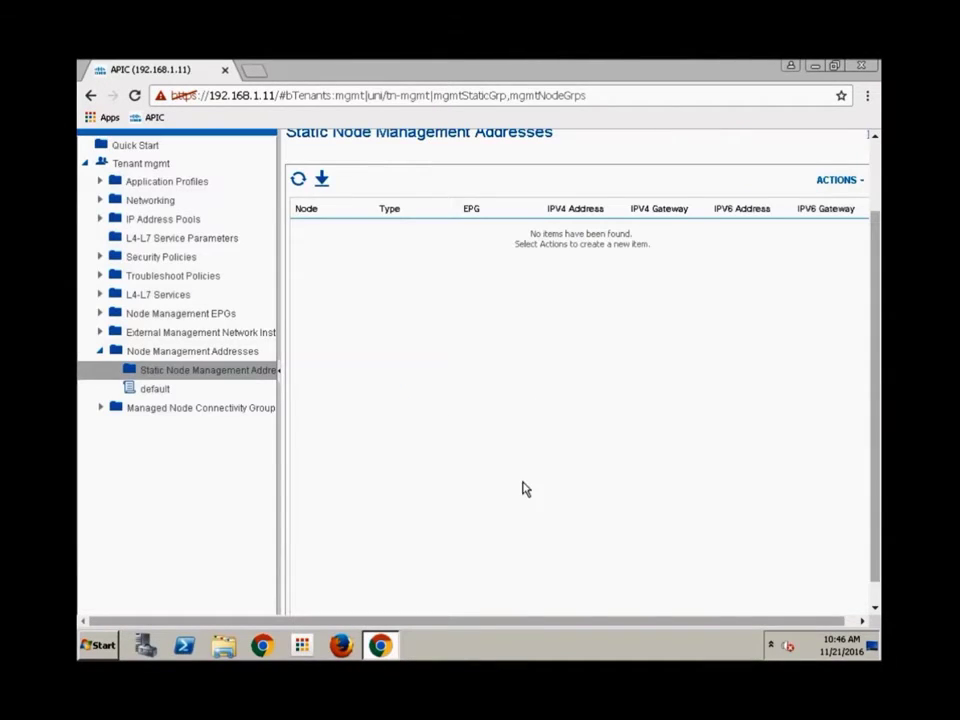
Open a new Create Static Node Management Addresses form with node range 101 to 101
right_click(233, 379)
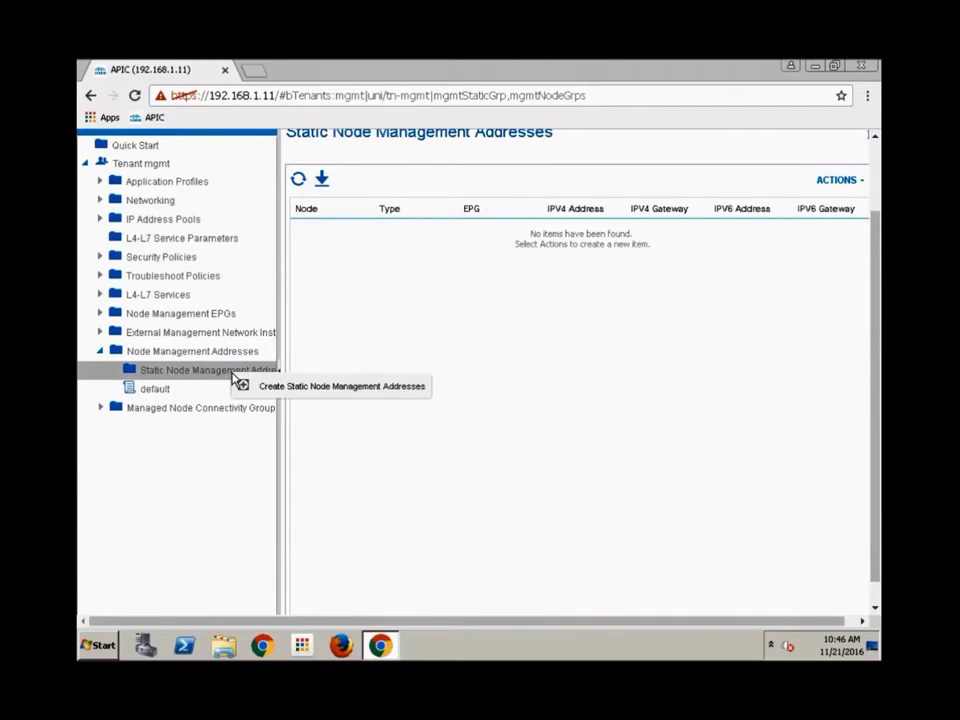
click(285, 389)
click(372, 219)
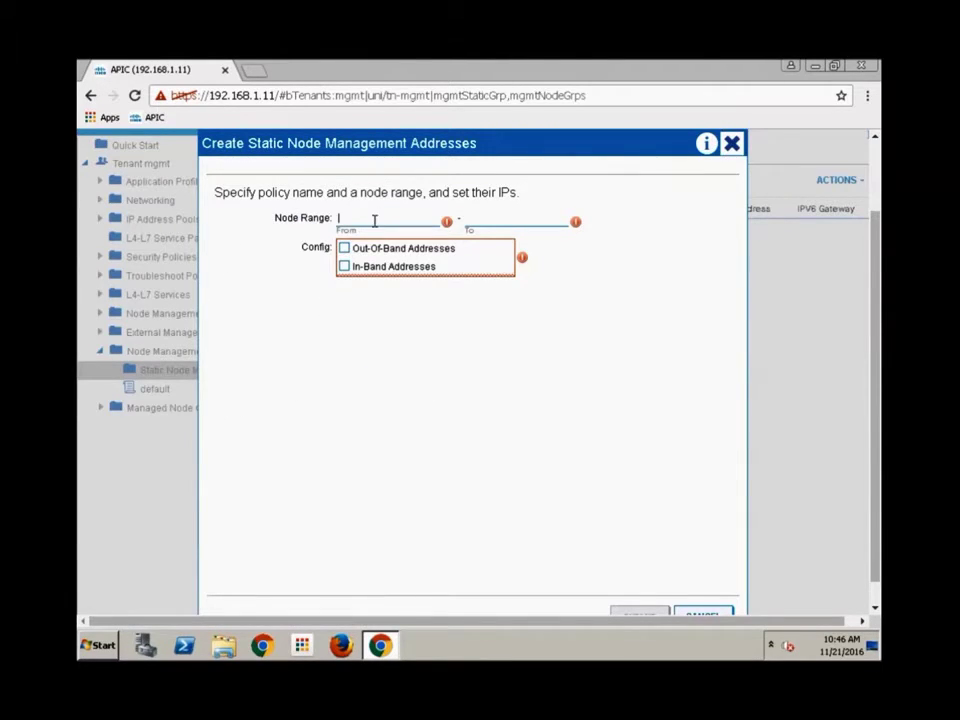
text(101101)
Enable out-of-band with default EPG, IPv4 172.16.1.101/24, gateway 172.16.1.254, and submit
click(344, 249)
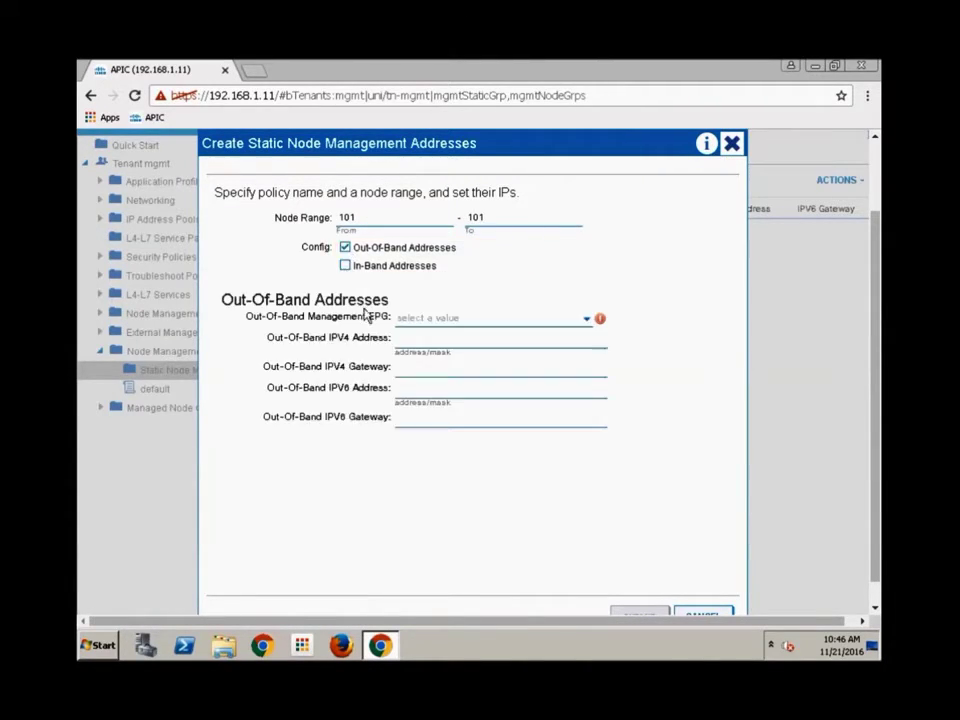
click(437, 318)
click(432, 337)
click(432, 337)
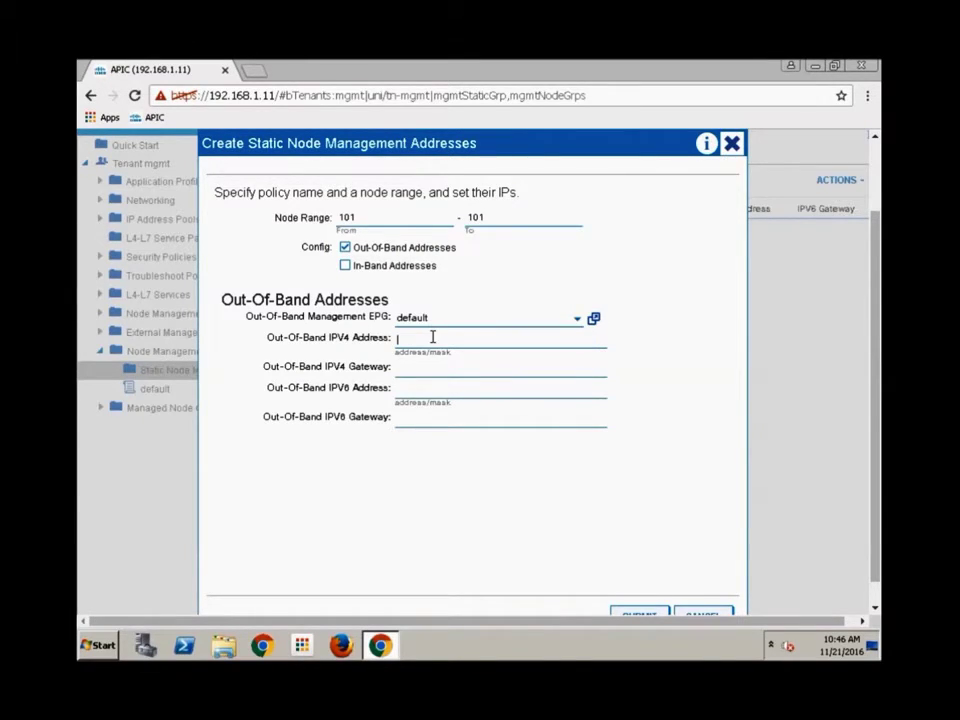
text(172)
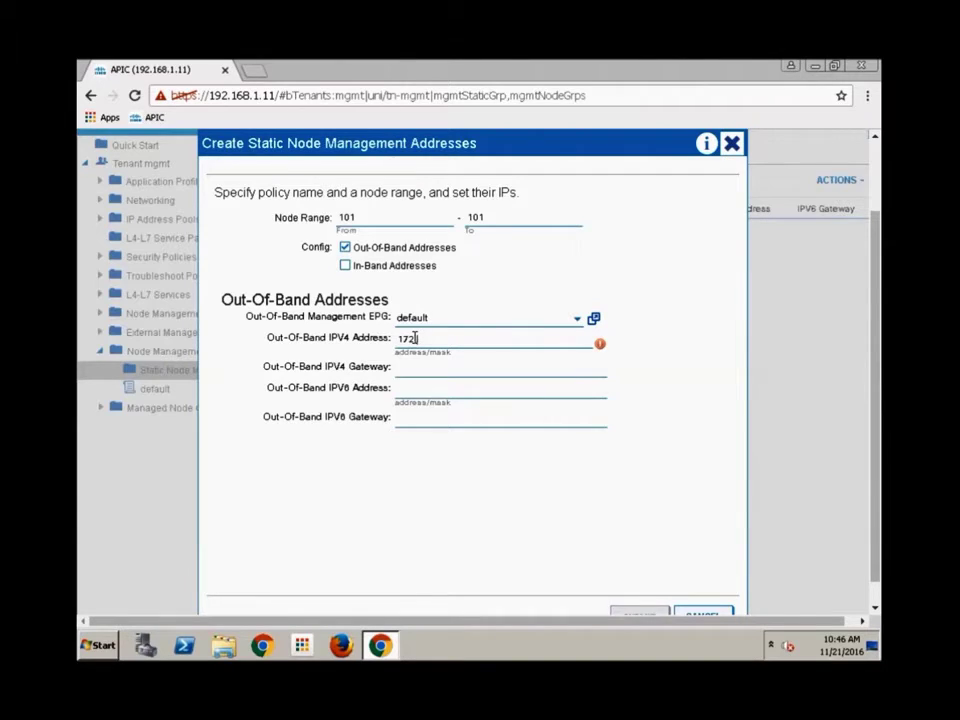
text(.16.1.101/24)
key(Tab)
text(172.16.1.254)
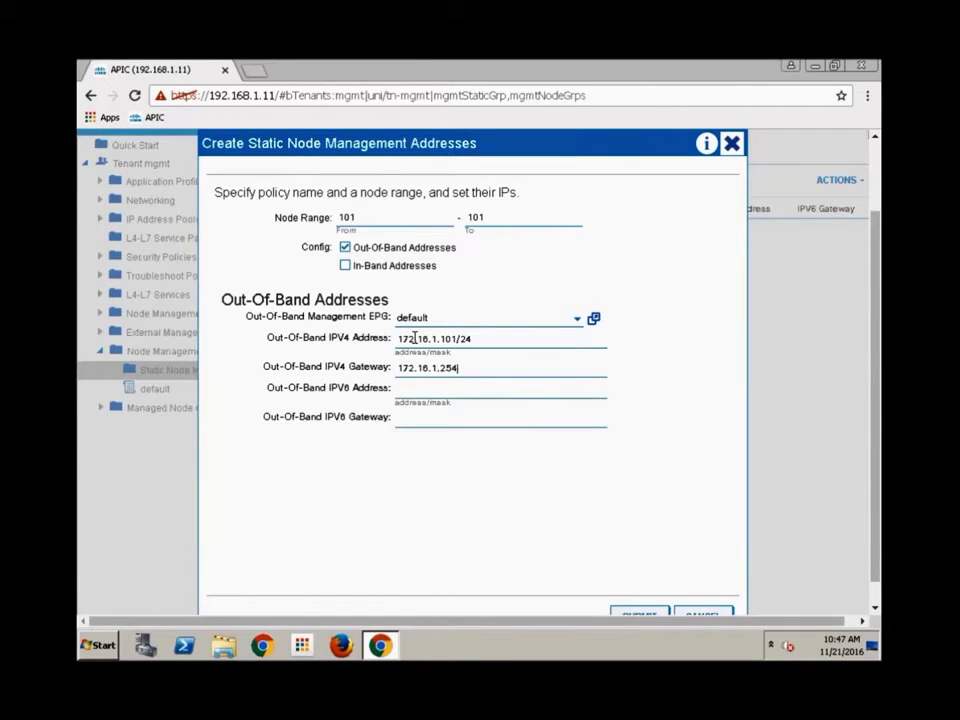
click(641, 613)
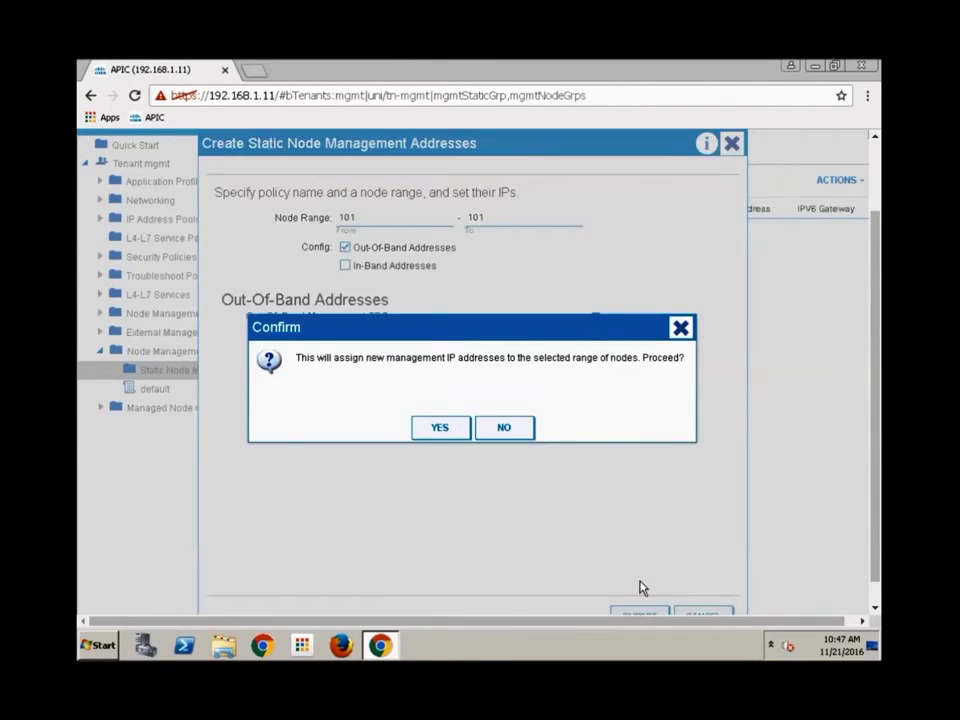
Confirm the address assignment for node 101 and scroll back to the top of the table
click(431, 432)
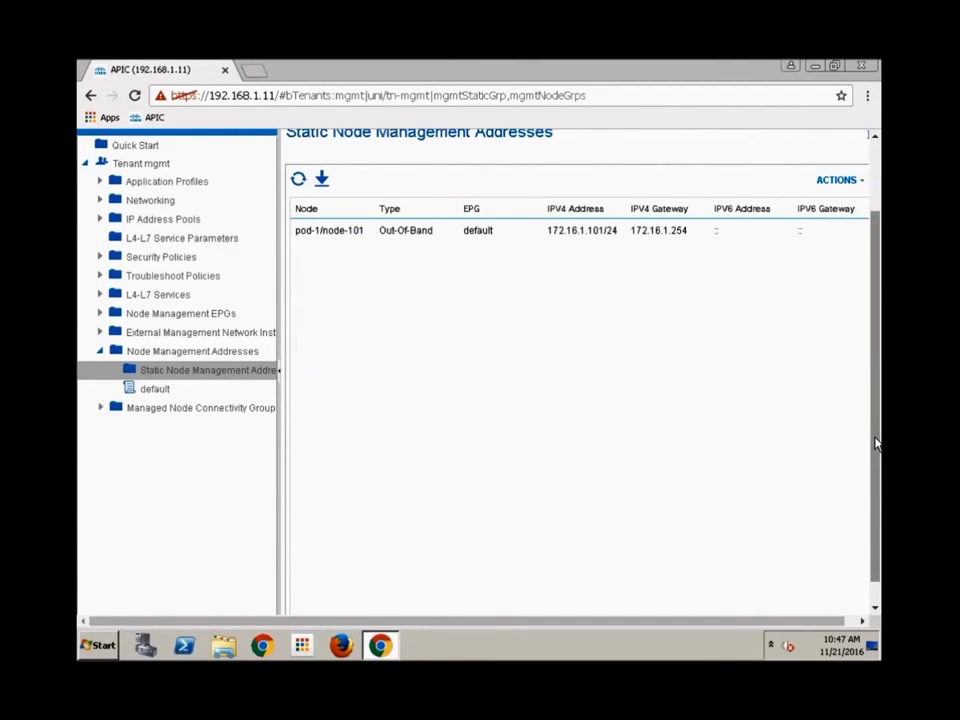
drag(876, 443, 875, 488)
scroll(875, 488, up, 2)
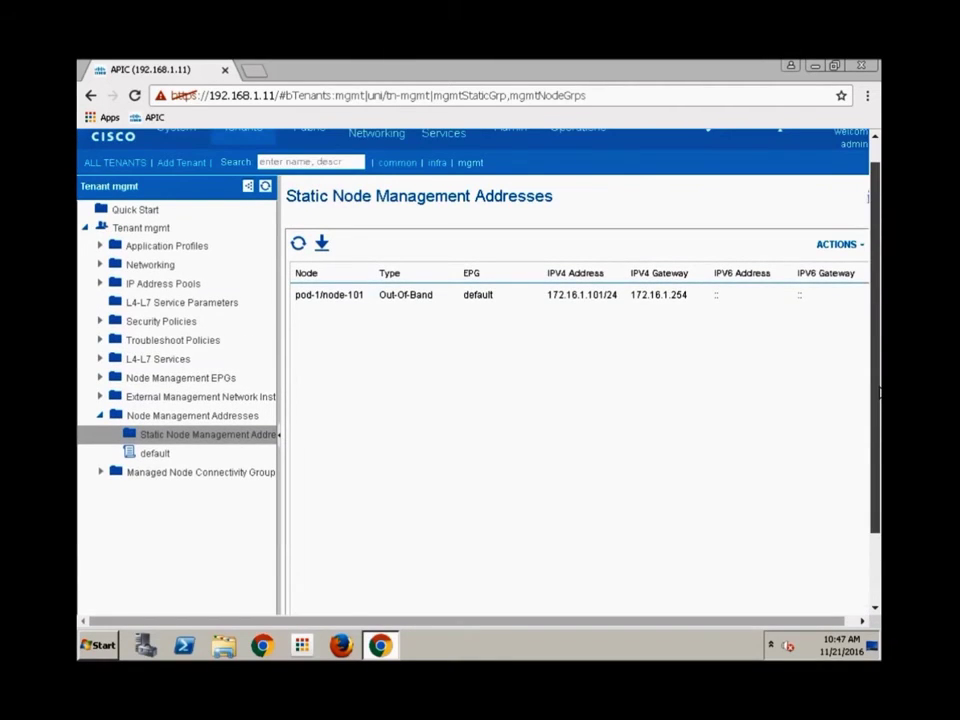